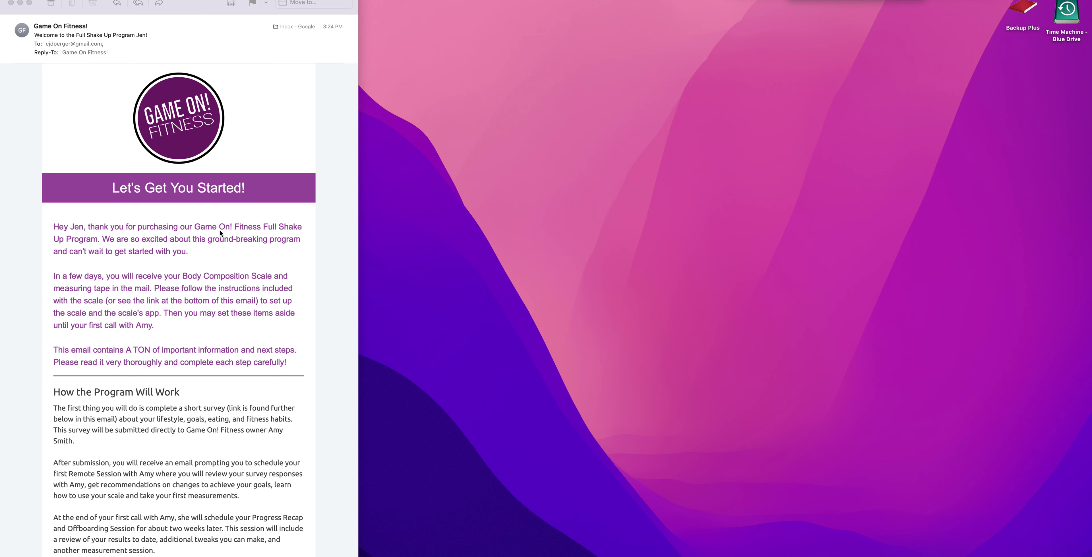
Step: Scroll the welcome email down to Step 4 and follow its Subscriptions page link
{"action": "scroll", "coordinate": [222, 264], "scroll_direction": "down", "scroll_amount": 3}
{"action": "scroll", "coordinate": [223, 268], "scroll_direction": "down", "scroll_amount": 15}
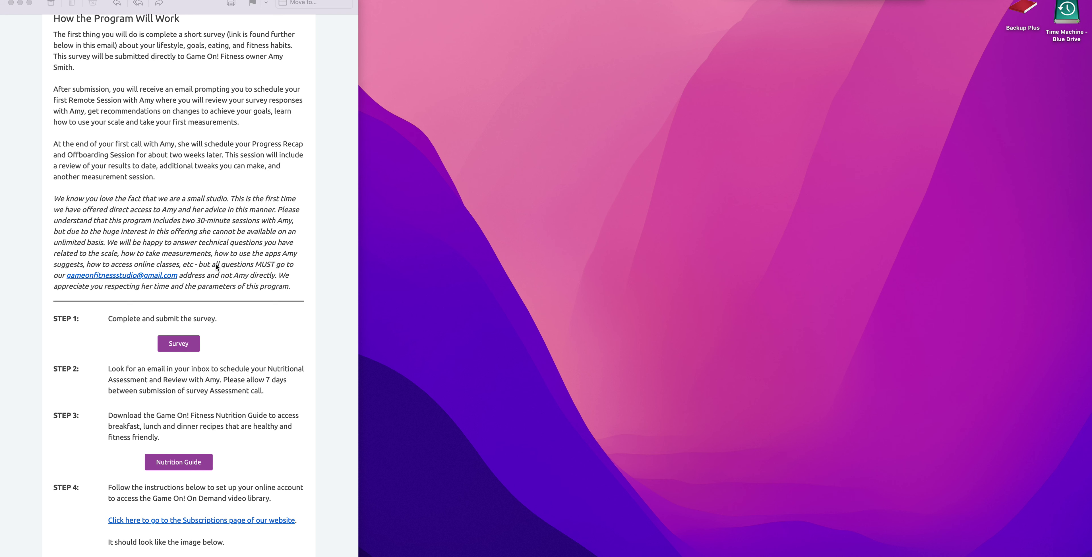
{"action": "scroll", "coordinate": [216, 264], "scroll_direction": "down", "scroll_amount": 10}
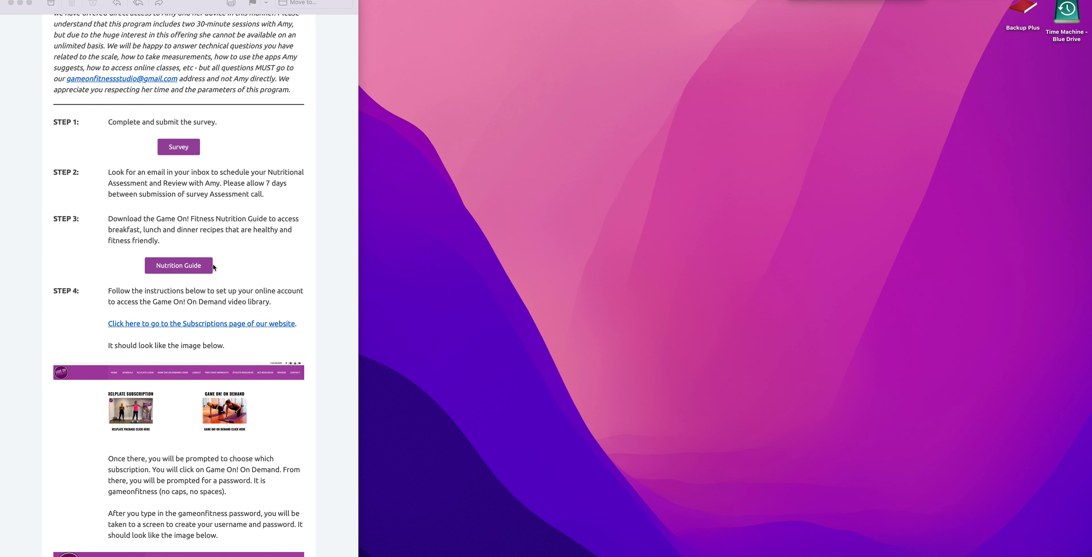
{"action": "scroll", "coordinate": [170, 253], "scroll_direction": "down", "scroll_amount": 4}
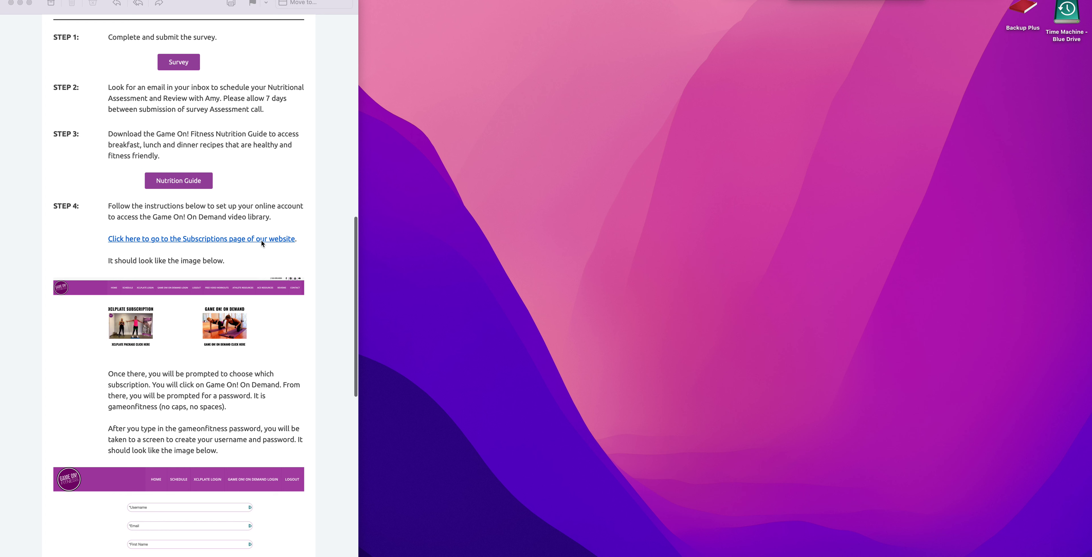
{"action": "scroll", "coordinate": [207, 241], "scroll_direction": "down", "scroll_amount": 1}
{"action": "left_click", "coordinate": [207, 242]}
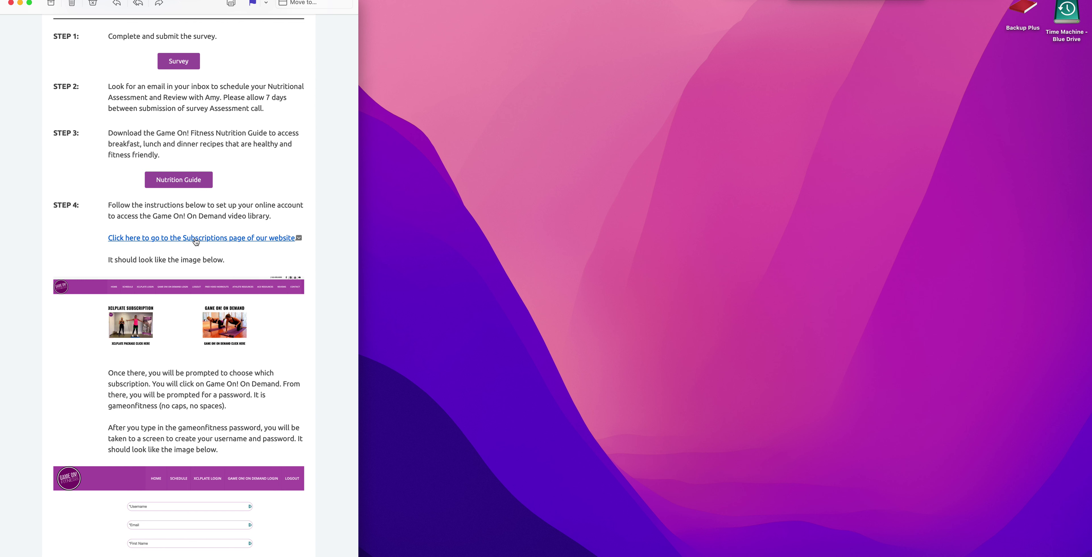
{"action": "left_click", "coordinate": [195, 238]}
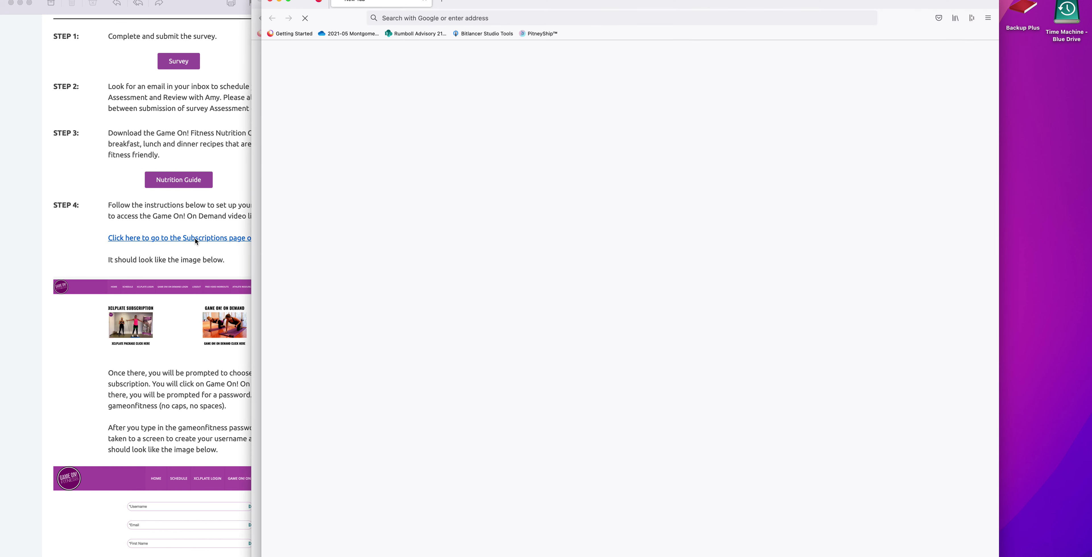
Step: Tidy the browser windows, close the enlarged workout photo, and go to the Game On! On Demand registration page
{"action": "left_click_drag", "start_coordinate": [499, 9], "coordinate": [643, 9]}
{"action": "left_click", "coordinate": [261, 4]}
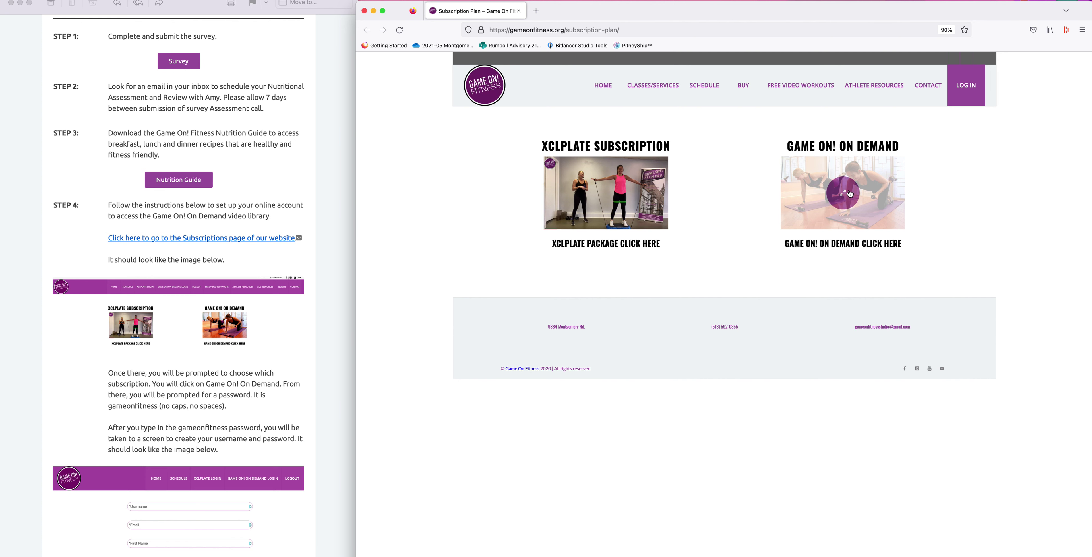
{"action": "left_click", "coordinate": [849, 193]}
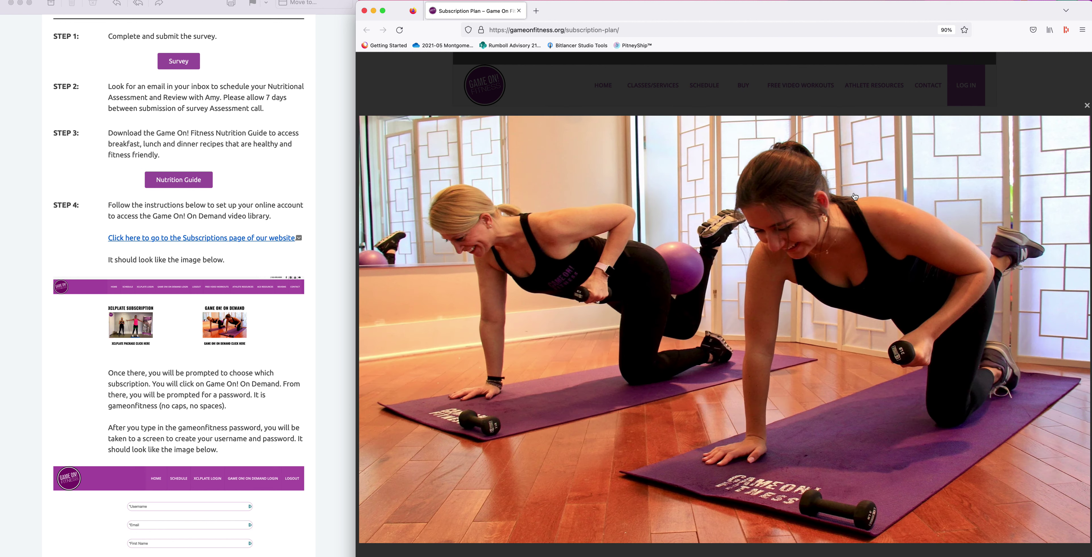
{"action": "left_click", "coordinate": [1083, 102]}
{"action": "left_click", "coordinate": [880, 244]}
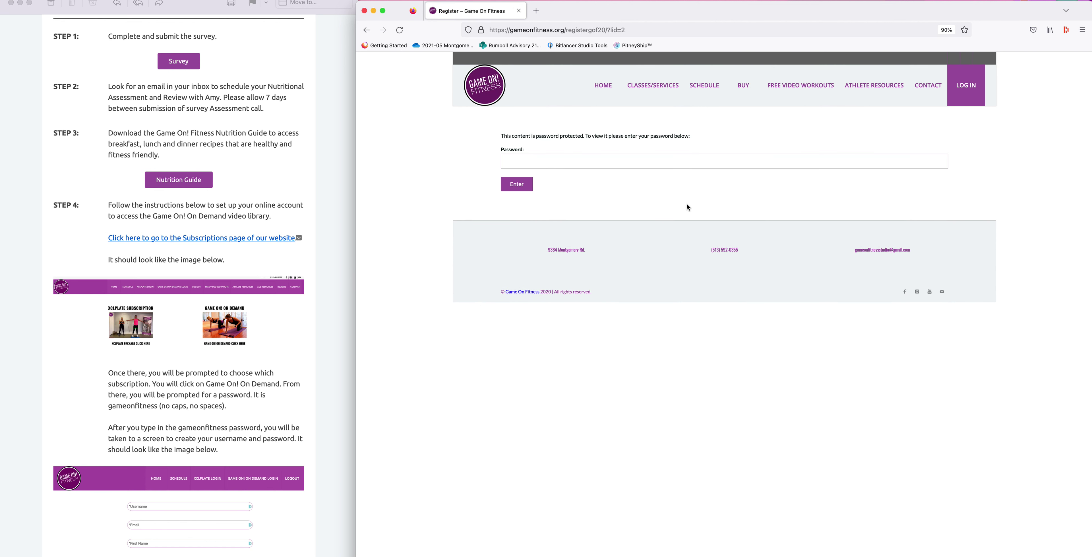
Step: Dismiss the password-manager prompt and submit the site's access password from the email
{"action": "left_click", "coordinate": [524, 161]}
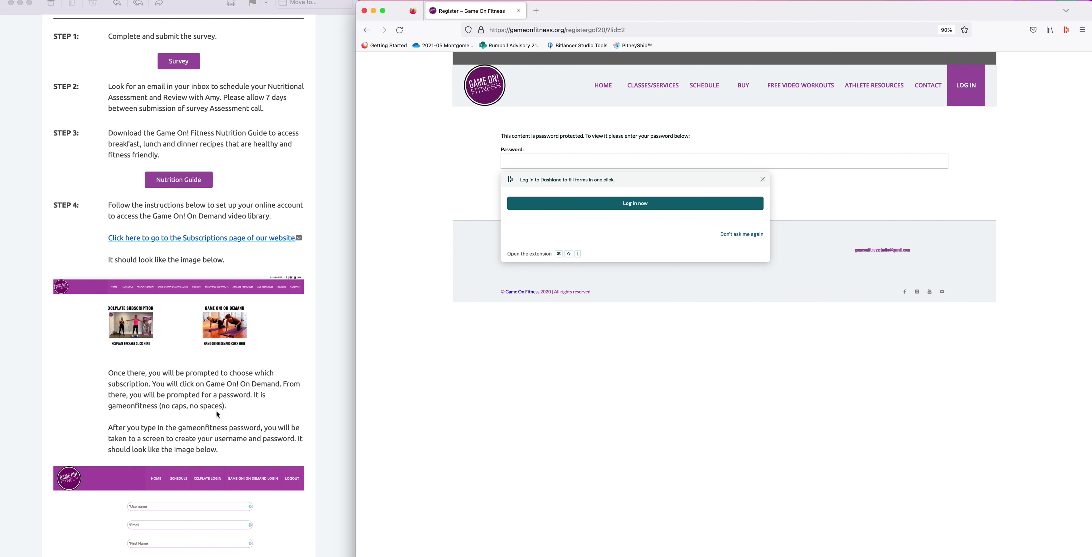
{"action": "left_click", "coordinate": [762, 180]}
{"action": "left_click", "coordinate": [541, 159]}
{"action": "type", "text": "g"}
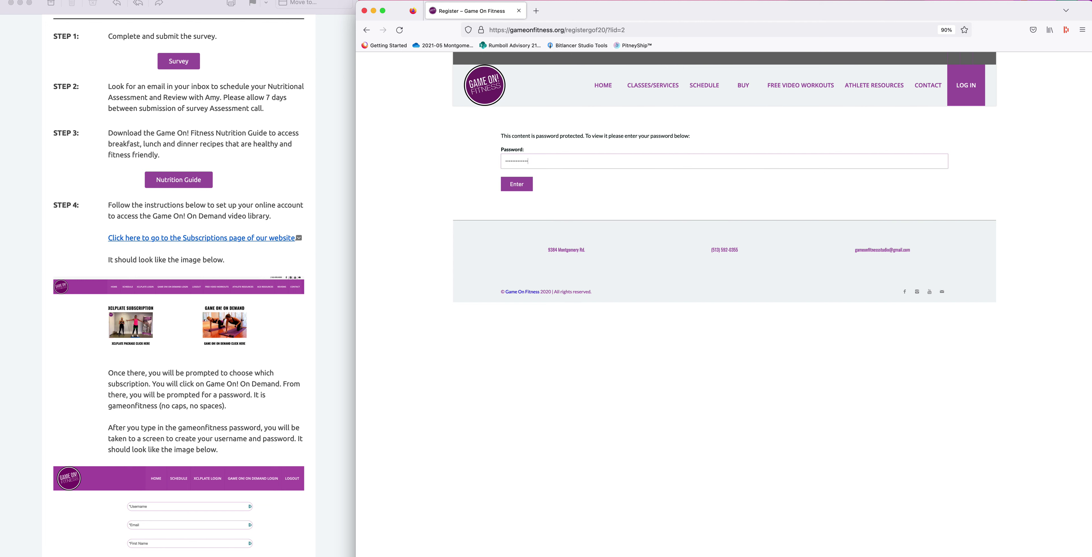
{"action": "left_click", "coordinate": [519, 188]}
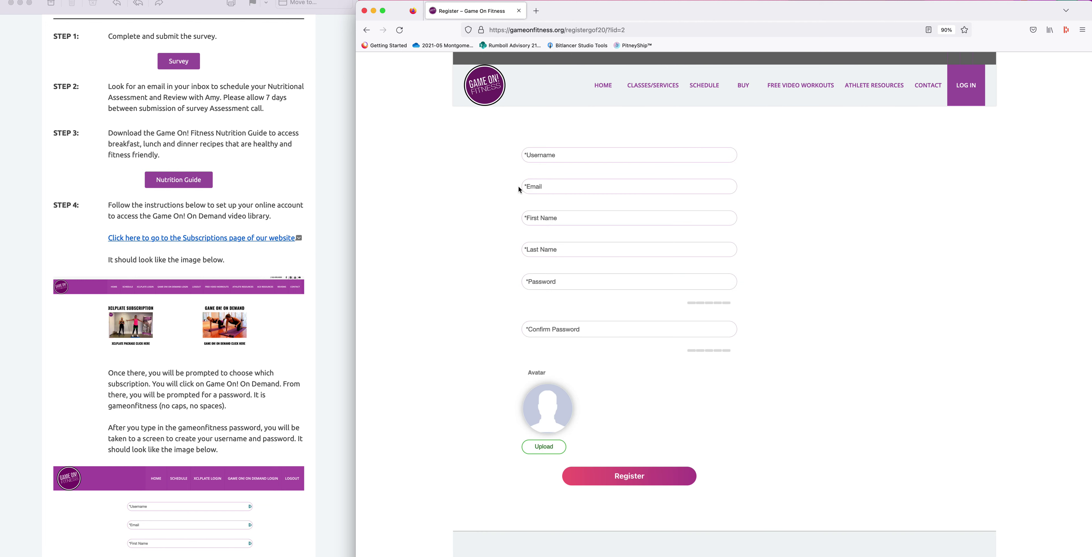
Step: Enter the user's e-mail address as both the username and the email
{"action": "scroll", "coordinate": [275, 300], "scroll_direction": "down", "scroll_amount": 10}
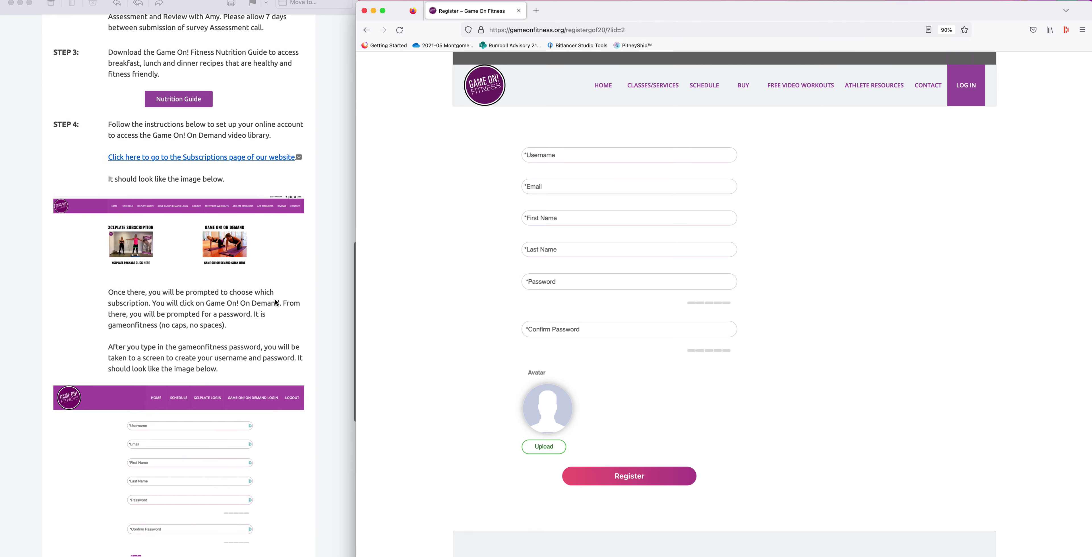
{"action": "scroll", "coordinate": [275, 302], "scroll_direction": "down", "scroll_amount": 2}
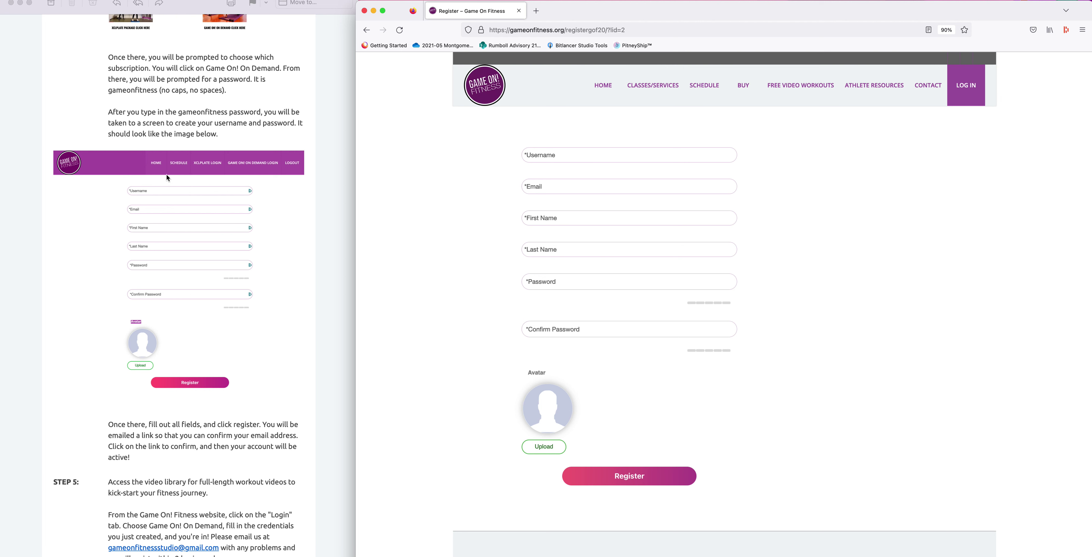
{"action": "left_click", "coordinate": [557, 156]}
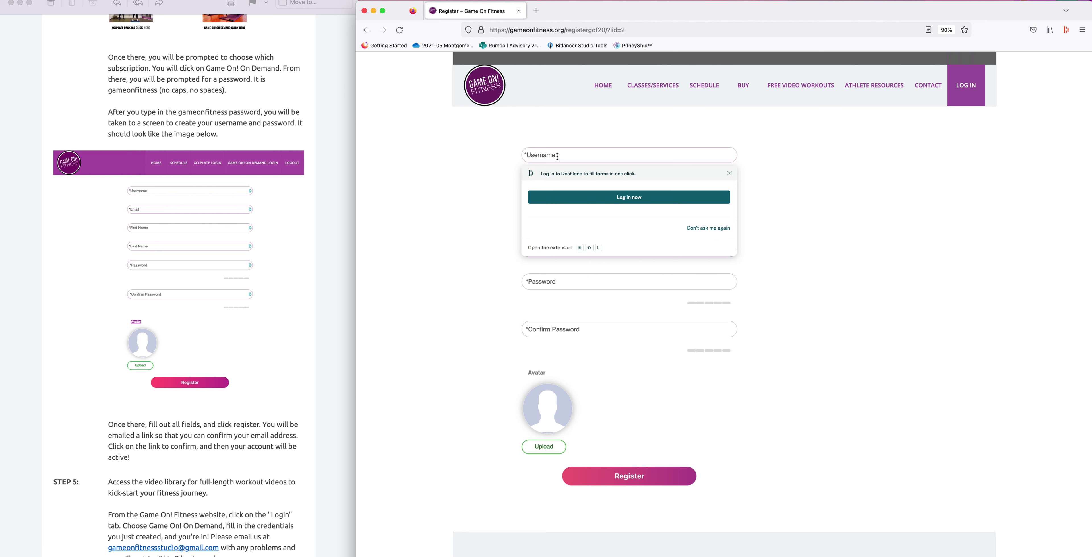
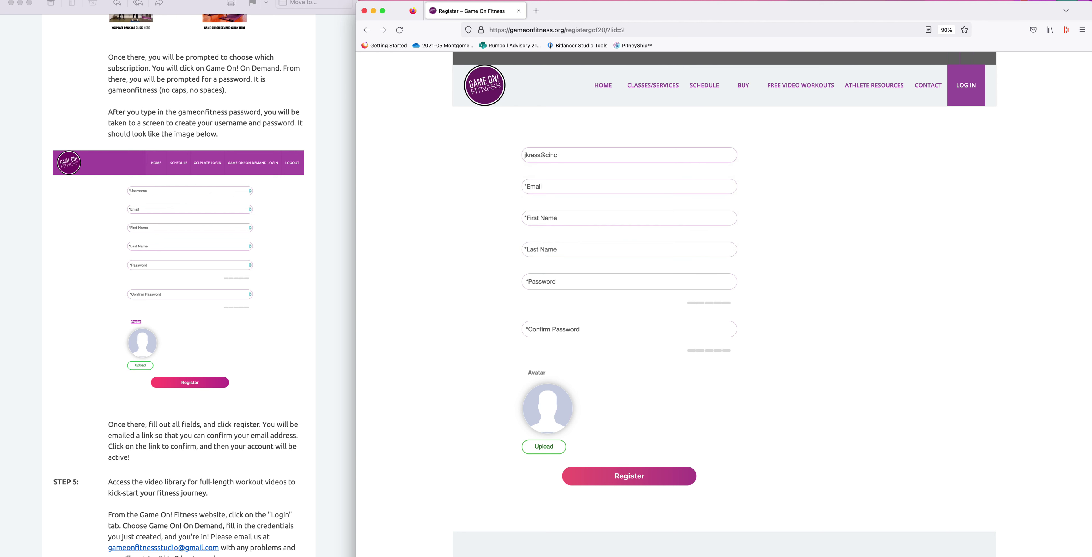
{"action": "left_click", "coordinate": [543, 187]}
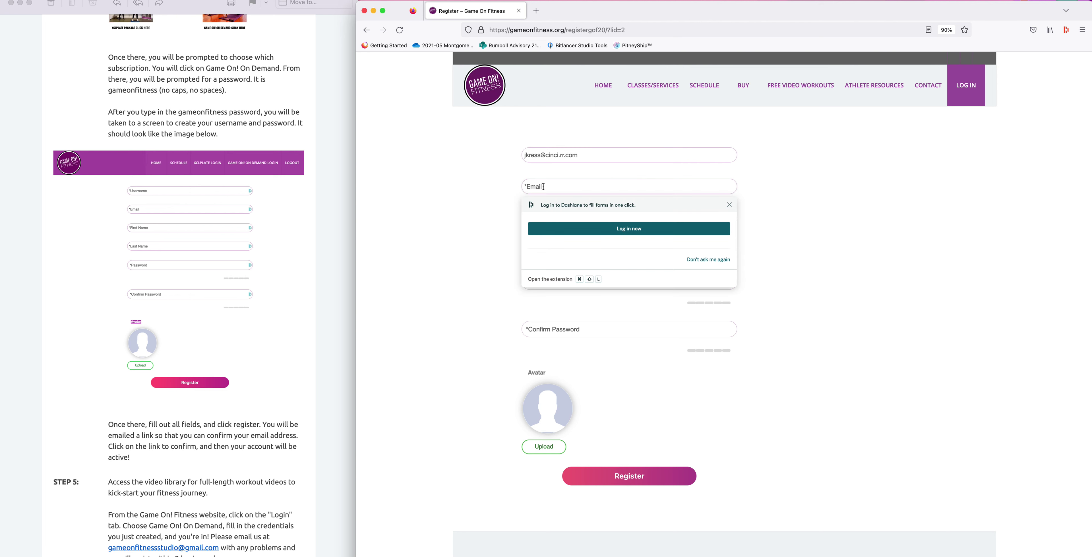
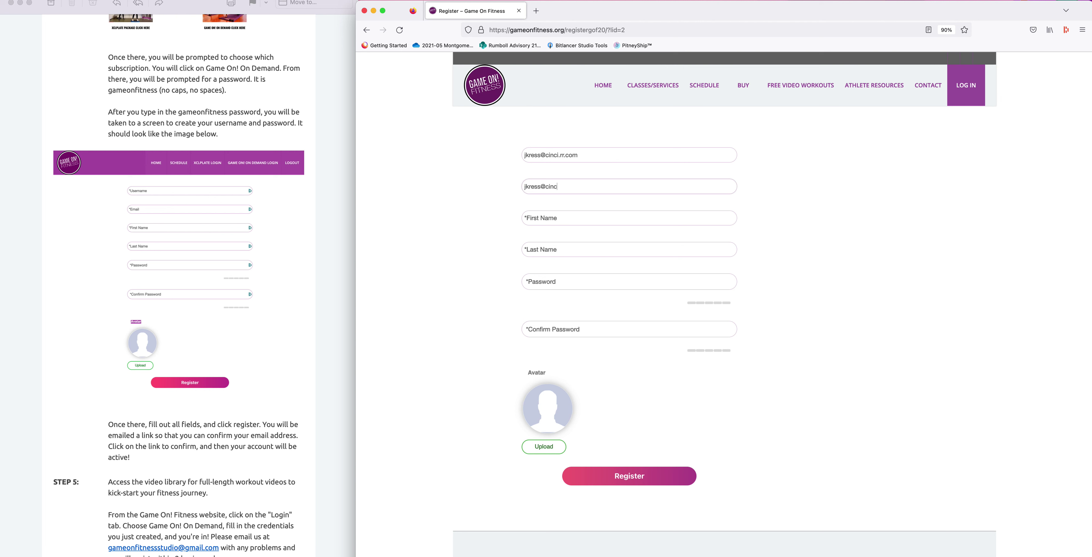
Step: Fill in the first name and last name fields
{"action": "left_click", "coordinate": [550, 218]}
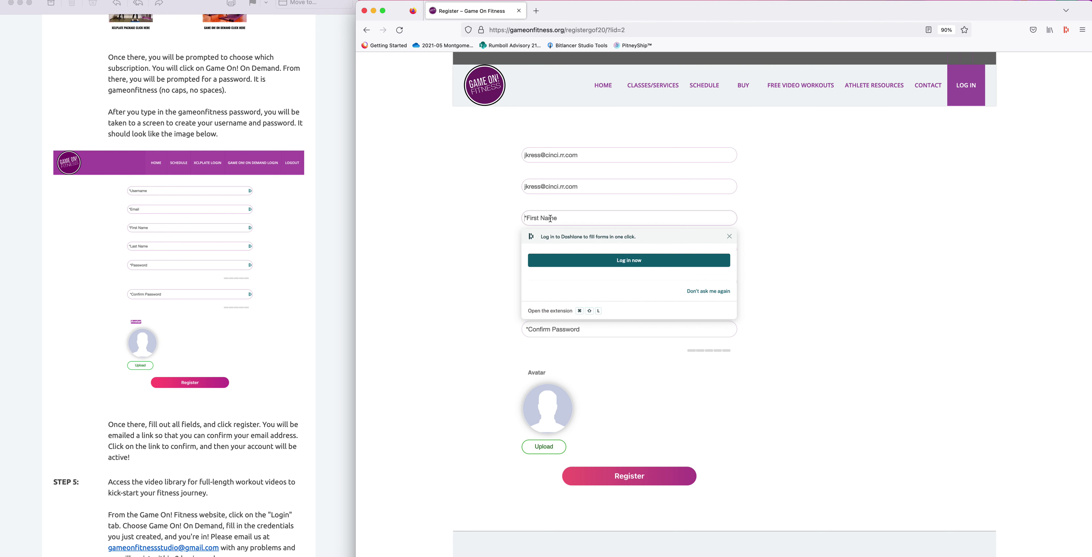
{"action": "type", "text": "Shake Up"}
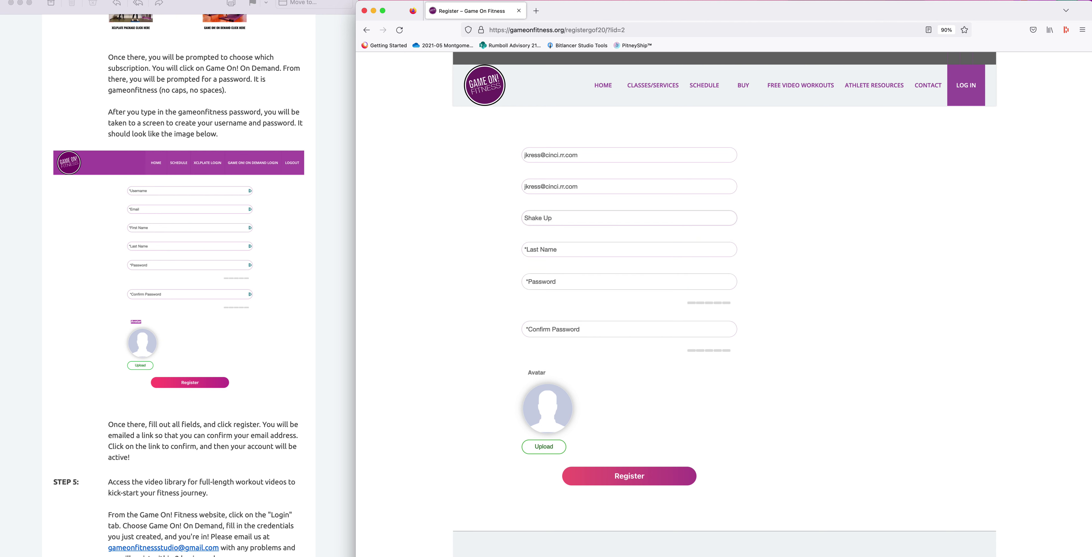
{"action": "left_click", "coordinate": [554, 250]}
{"action": "type", "text": "Test"}
Step: Enter the account password, correct the mismatched confirmation, and submit the registration
{"action": "left_click", "coordinate": [542, 282]}
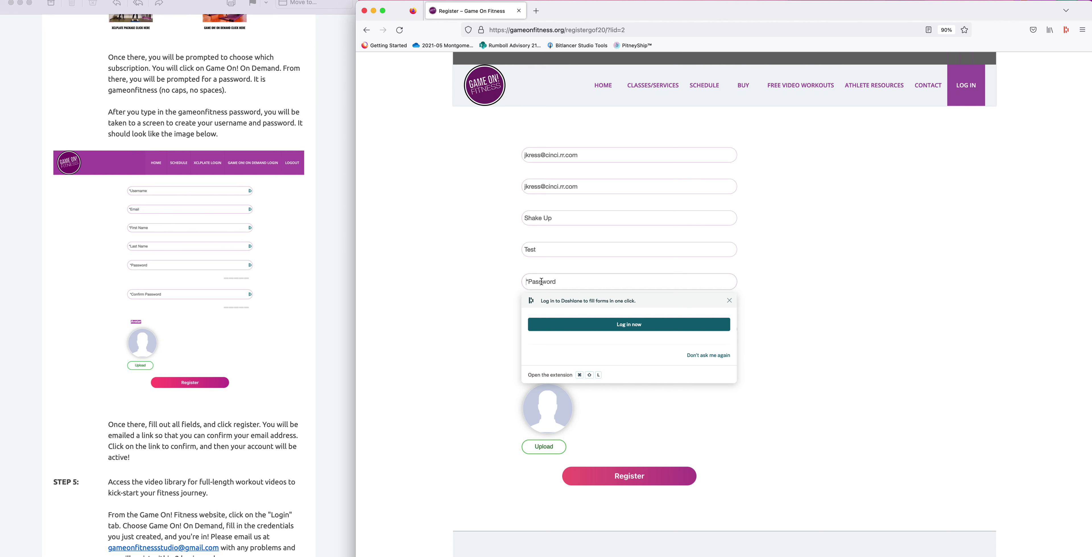
{"action": "type", "text": "********"}
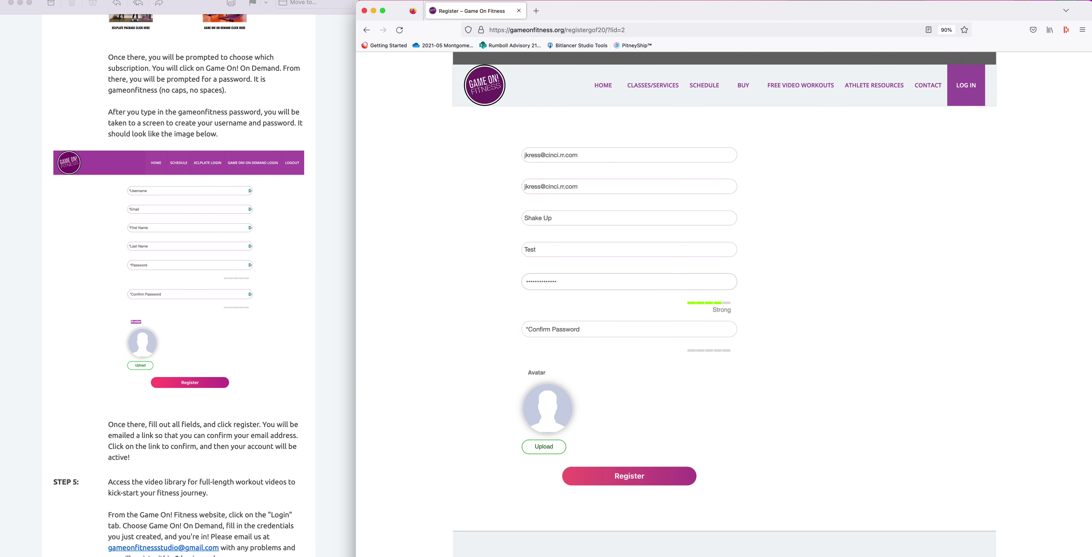
{"action": "left_click", "coordinate": [558, 326]}
{"action": "type", "text": "***********"}
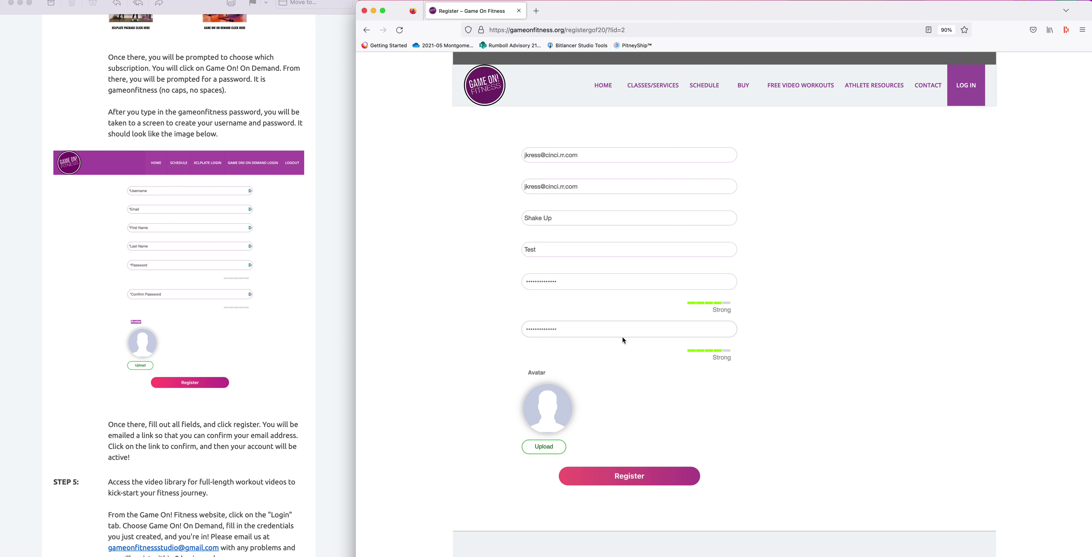
{"action": "key", "text": "BackSpace"}
{"action": "left_click", "coordinate": [627, 483]}
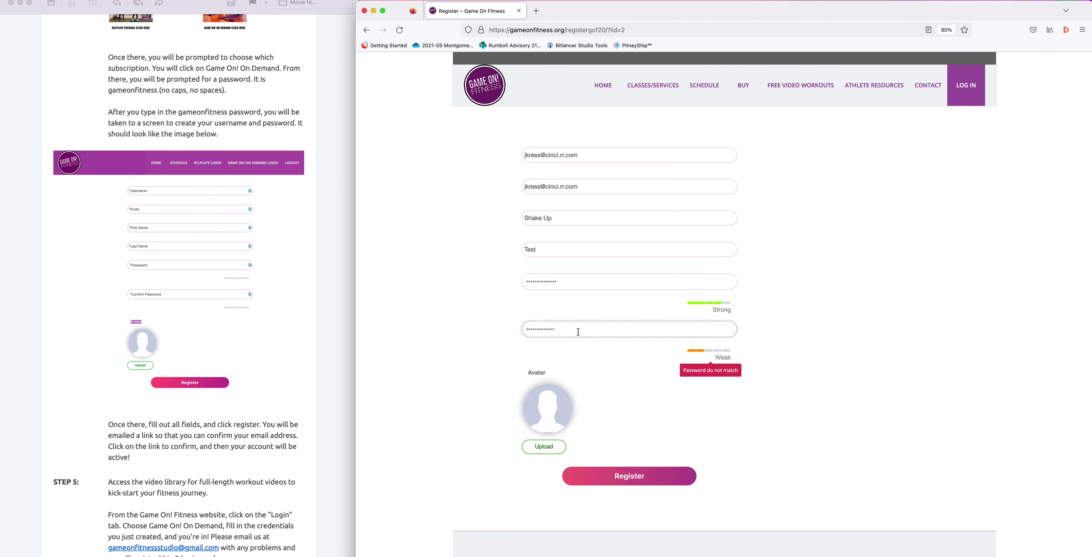
{"action": "type", "text": "1"}
{"action": "left_click", "coordinate": [658, 478]}
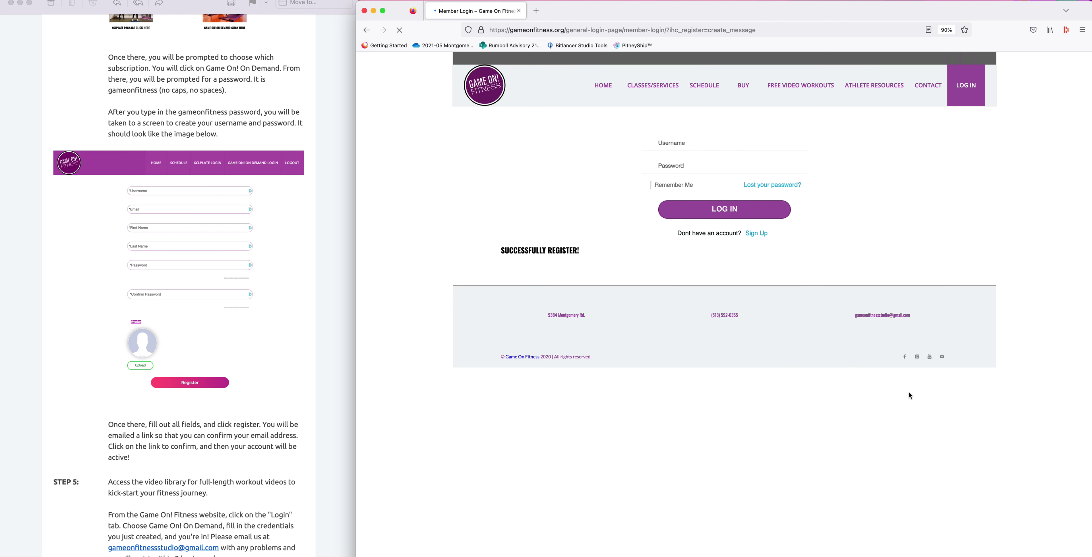
Step: Attempt login with the new account's e-mail and password, then switch to Mail after rejection
{"action": "left_click", "coordinate": [739, 142]}
{"action": "left_click", "coordinate": [670, 144]}
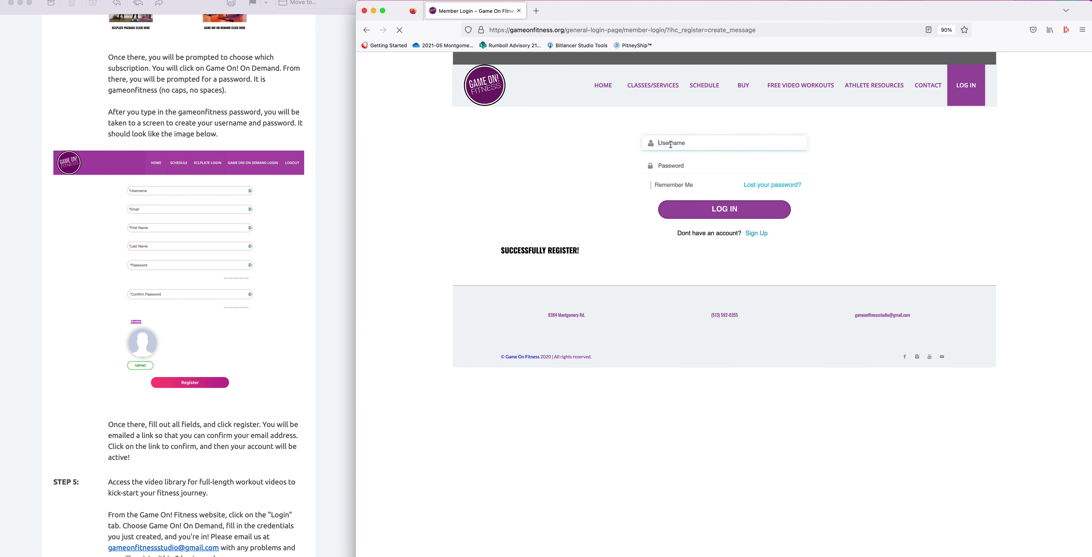
{"action": "left_click", "coordinate": [666, 161]}
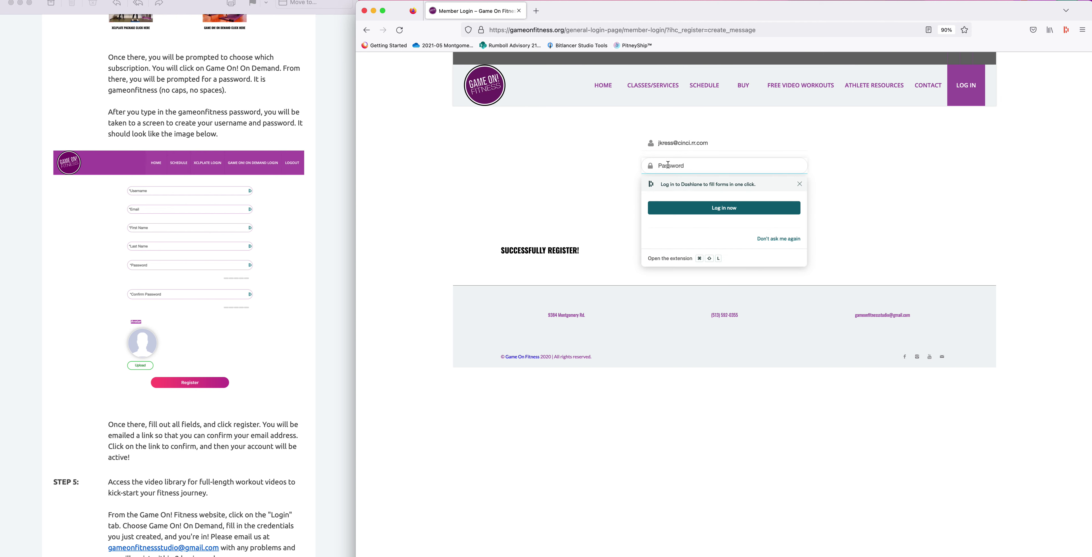
{"action": "type", "text": "g"}
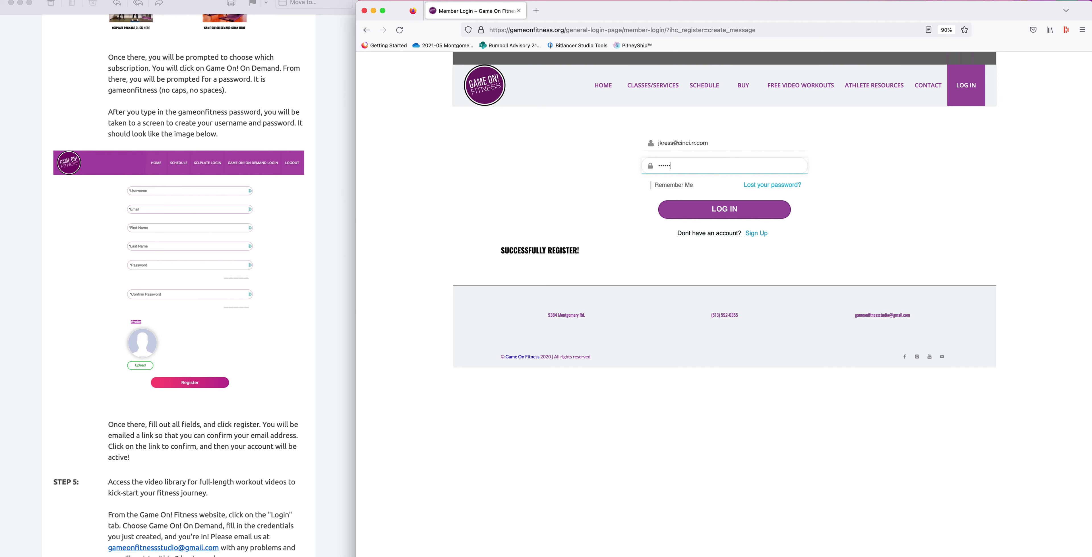
{"action": "type", "text": "ameonfitness"}
{"action": "left_click", "coordinate": [730, 214]}
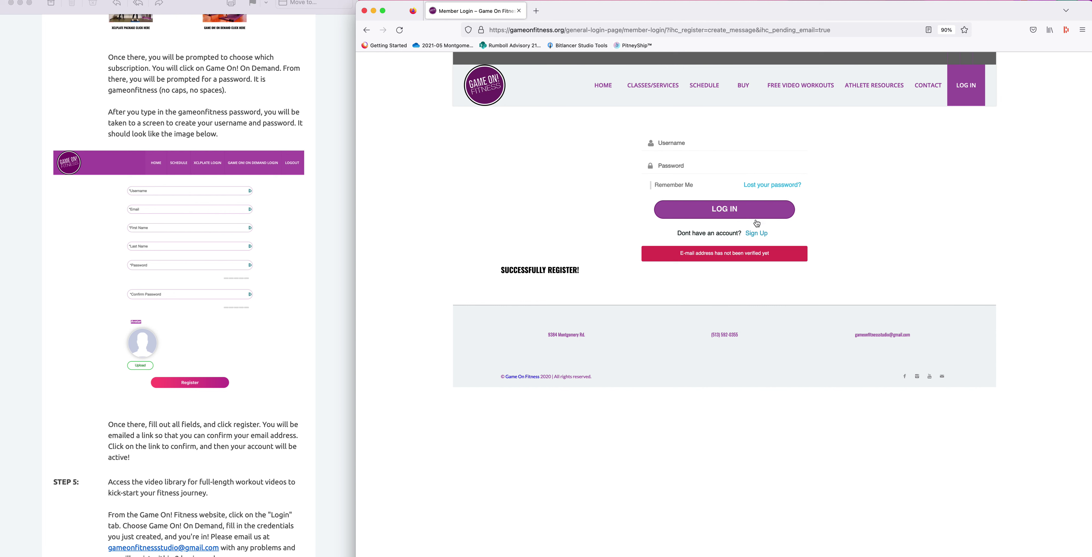
{"action": "key", "text": "super+Tab"}
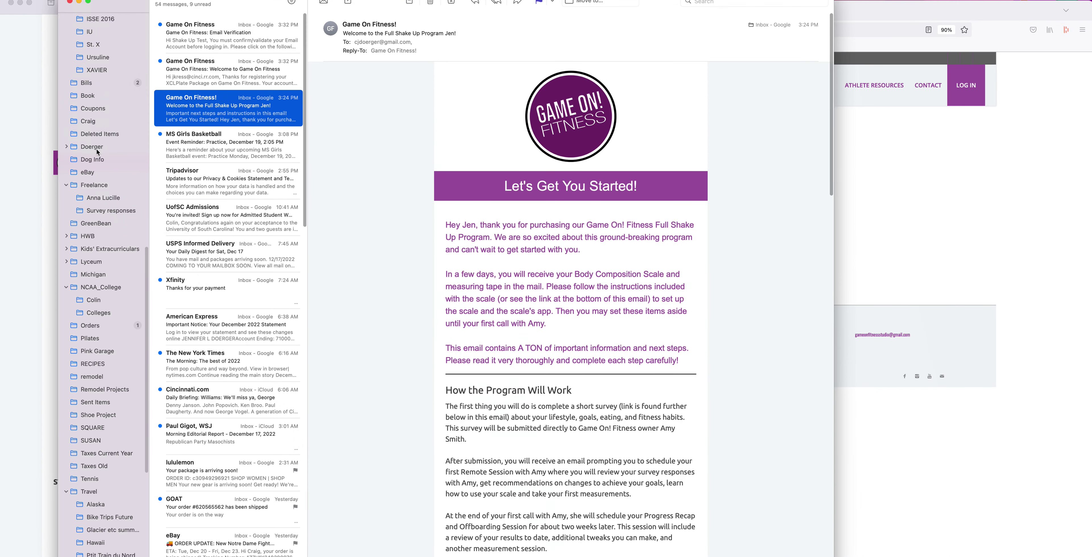
Step: Open the 'Game On Fitness: Email Verification' message, follow its activation link, and minimize Mail
{"action": "left_click", "coordinate": [207, 42]}
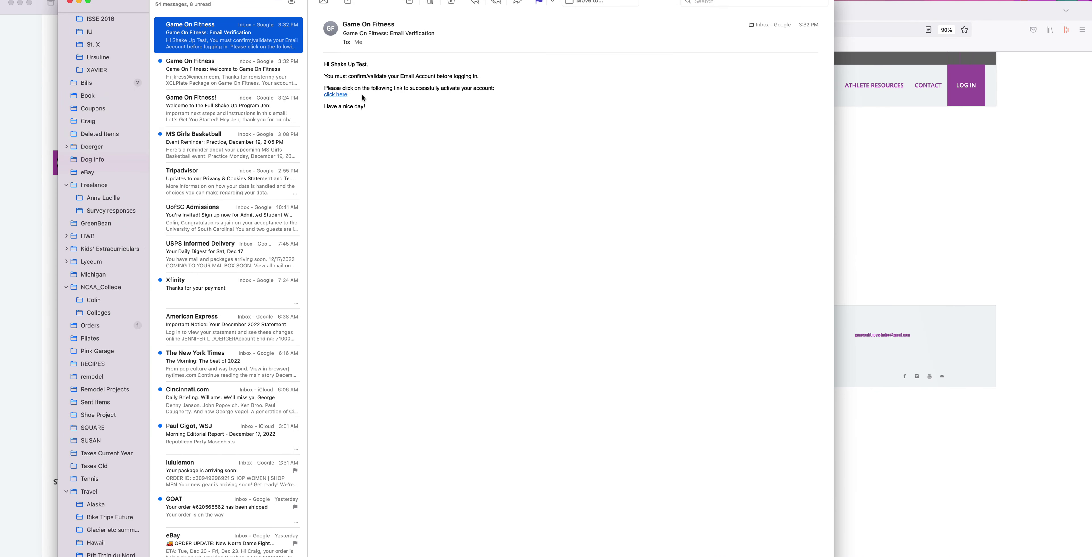
{"action": "left_click", "coordinate": [344, 95]}
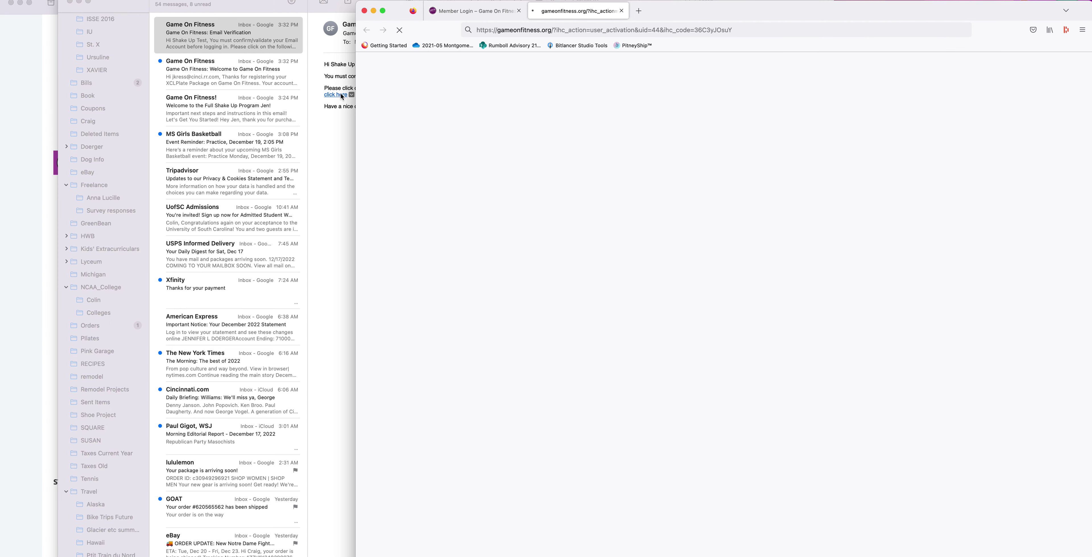
{"action": "left_click", "coordinate": [78, 2]}
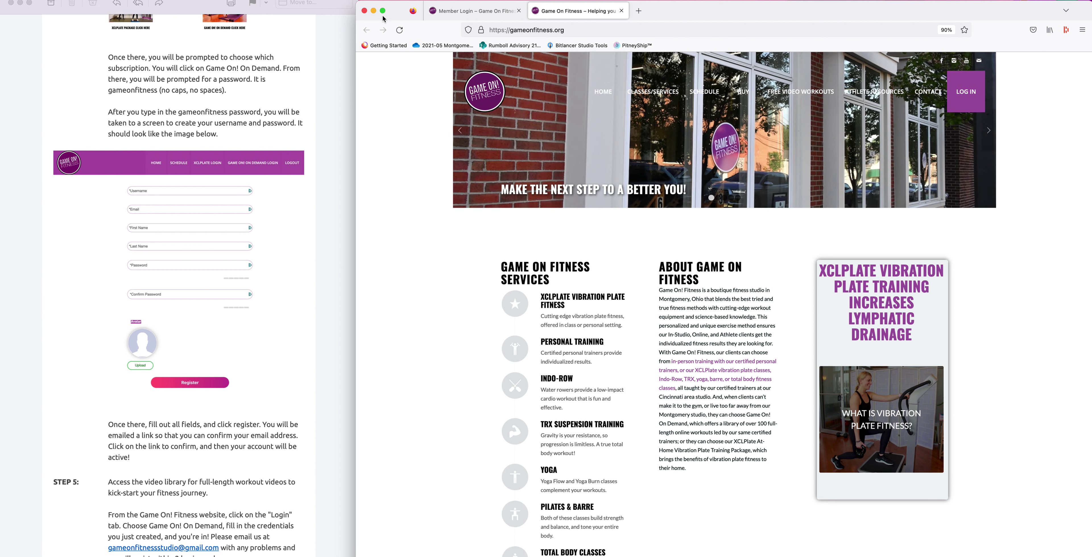
Step: On the Member Login tab, log in using the autocompleted e-mail and the account password
{"action": "left_click", "coordinate": [470, 10]}
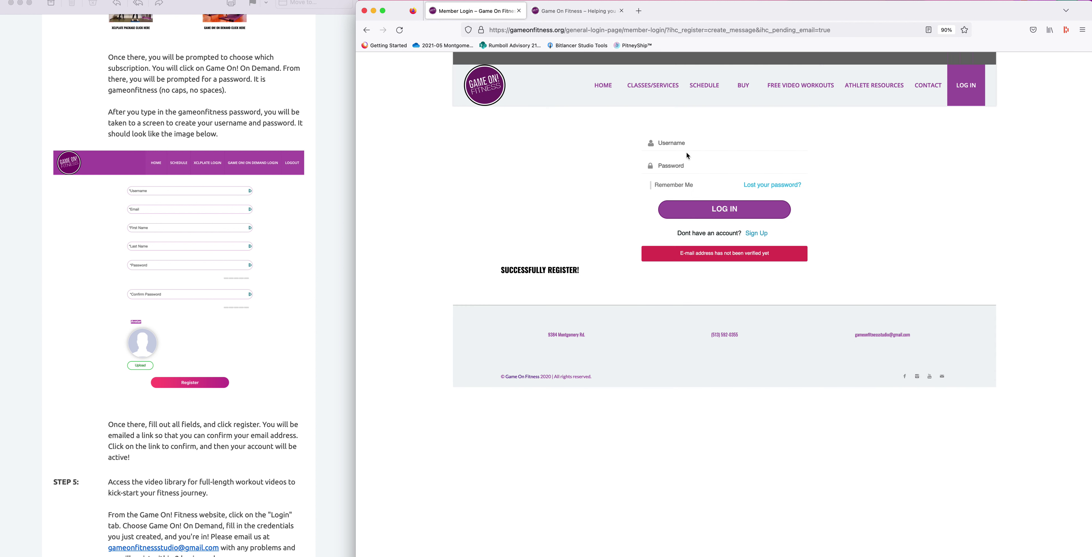
{"action": "left_click", "coordinate": [717, 149]}
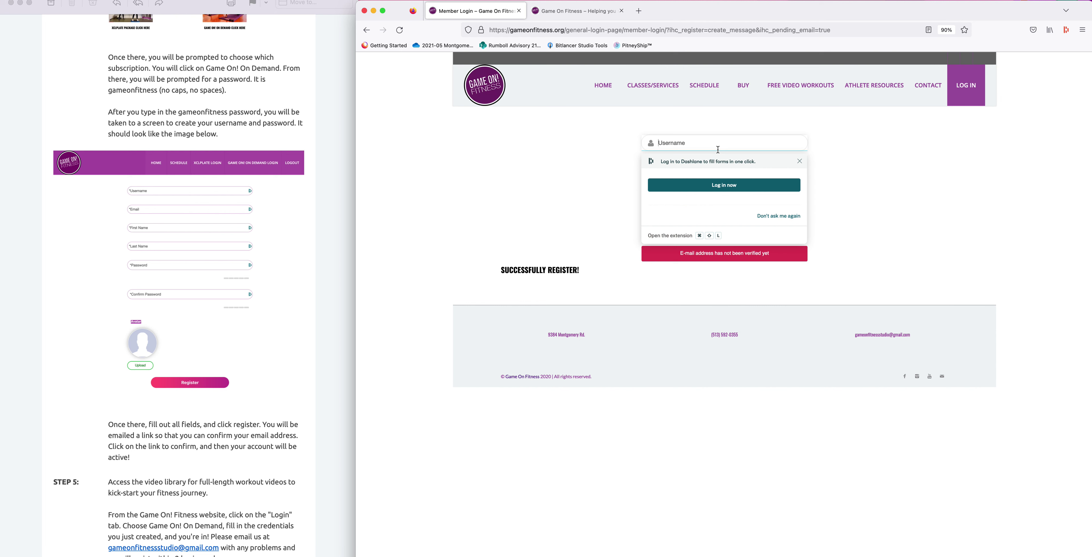
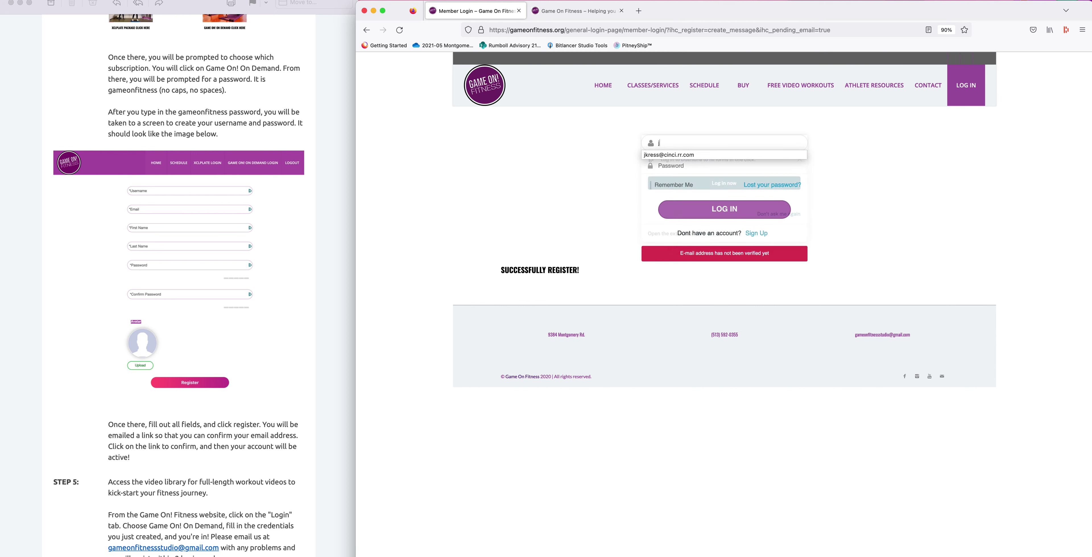
{"action": "key", "text": "Down"}
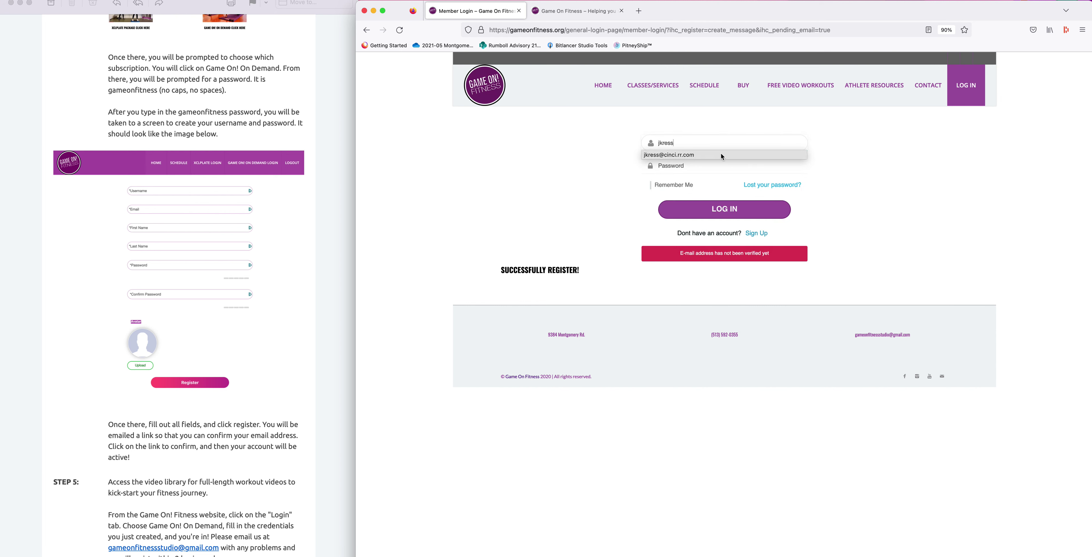
{"action": "key", "text": "Tab"}
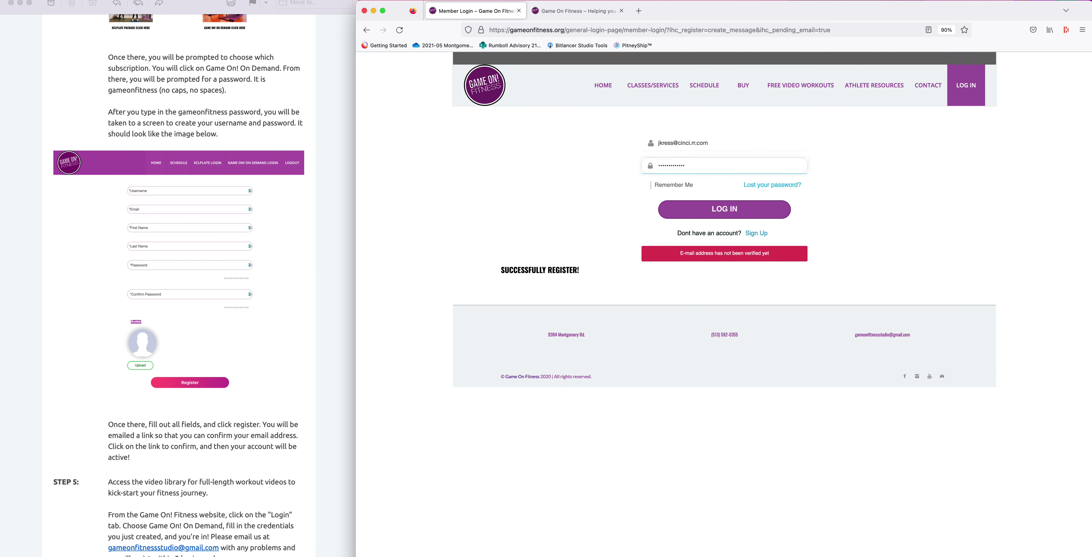
{"action": "left_click", "coordinate": [782, 216]}
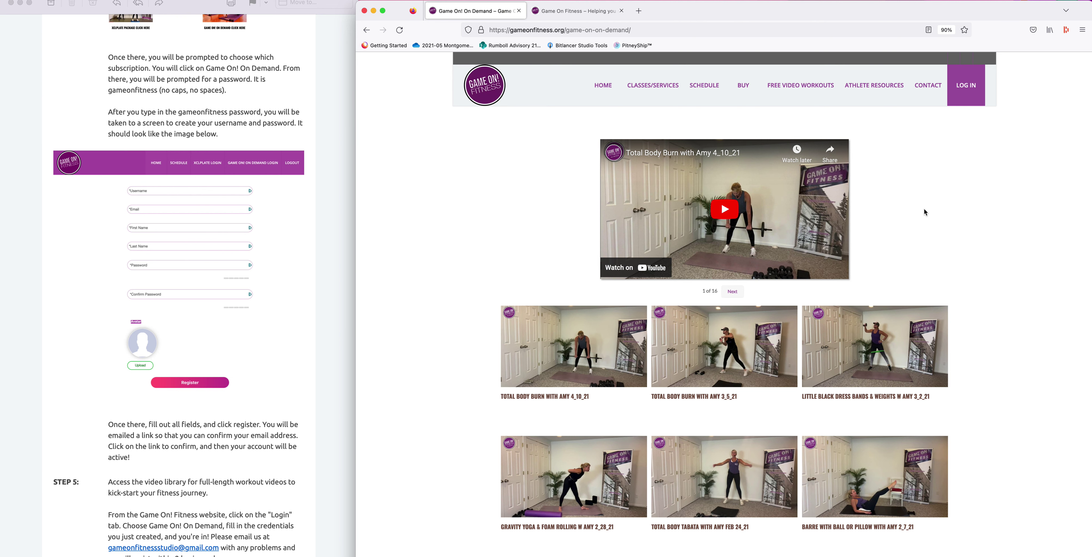
{"action": "scroll", "coordinate": [929, 208], "scroll_direction": "down", "scroll_amount": 3}
{"action": "scroll", "coordinate": [932, 220], "scroll_direction": "down", "scroll_amount": 5}
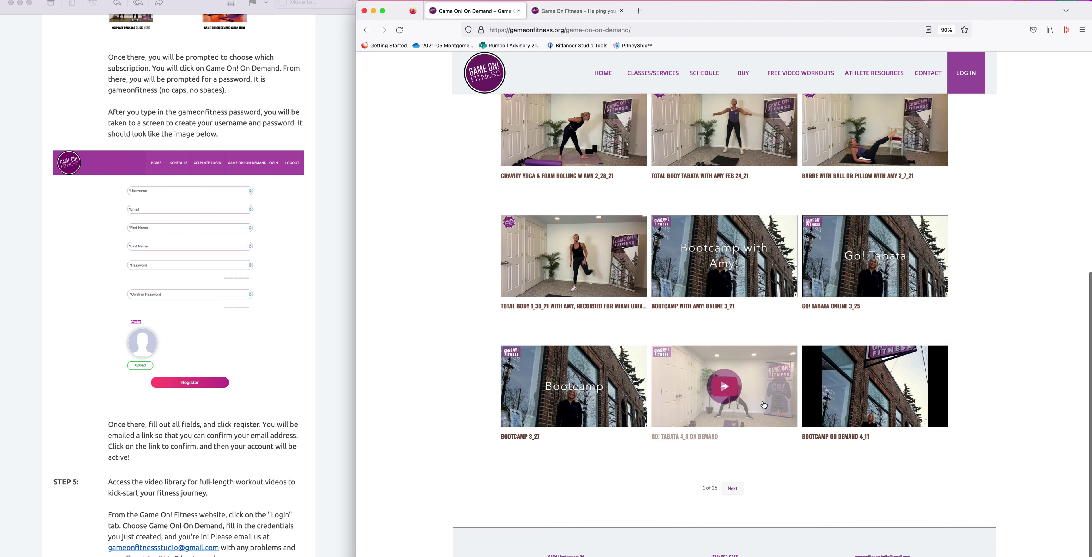
{"action": "scroll", "coordinate": [759, 402], "scroll_direction": "up", "scroll_amount": 8}
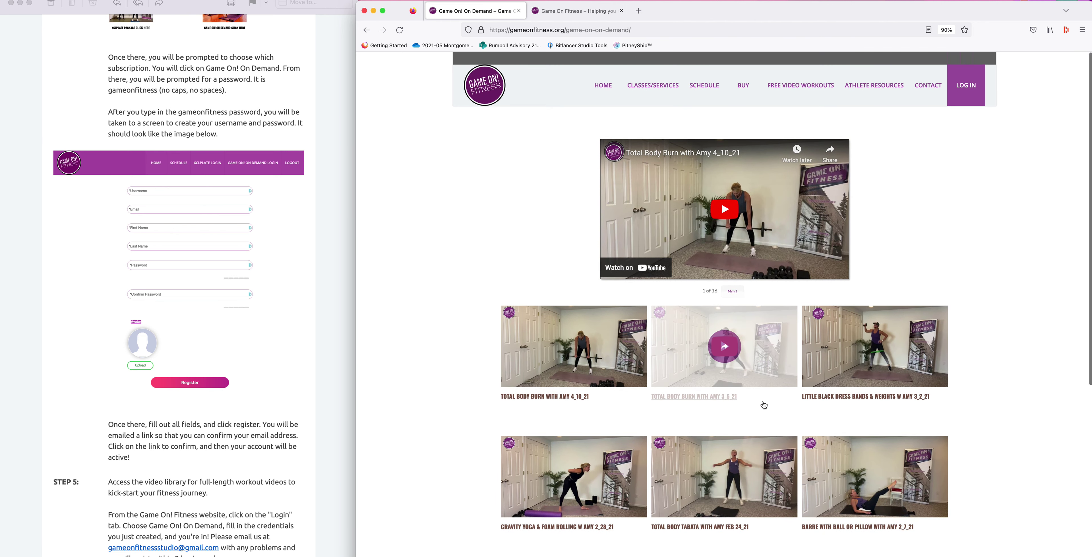
{"action": "scroll", "coordinate": [764, 404], "scroll_direction": "down", "scroll_amount": 8}
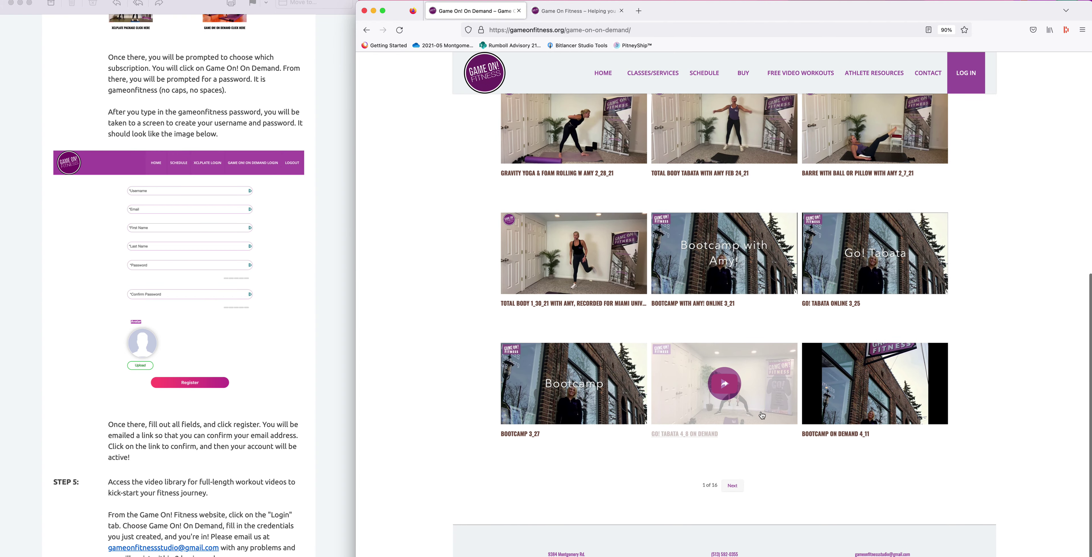